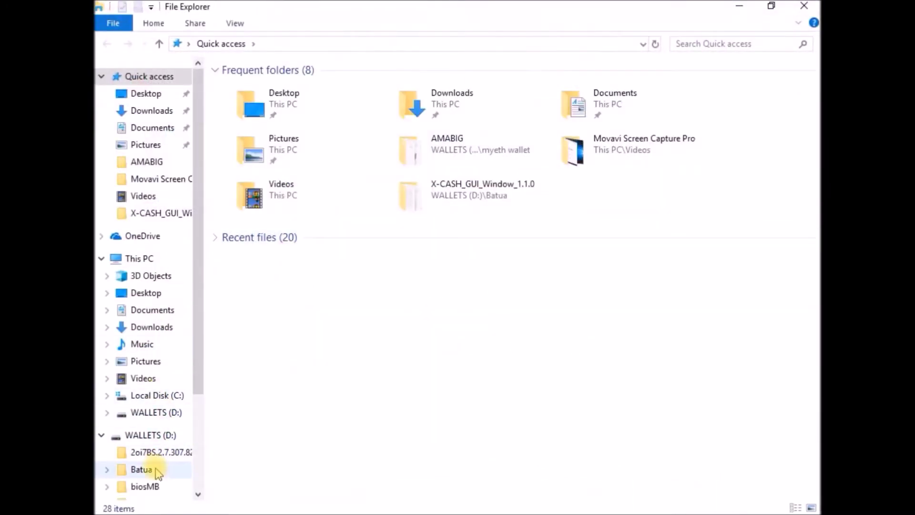
- Launch SUQA-qt.exe from Batua > SUQA-qt x86_64 Betav2 > bin in File Explorer
{"action": "left_click", "coordinate": [143, 469]}
{"action": "double_click", "coordinate": [308, 188]}
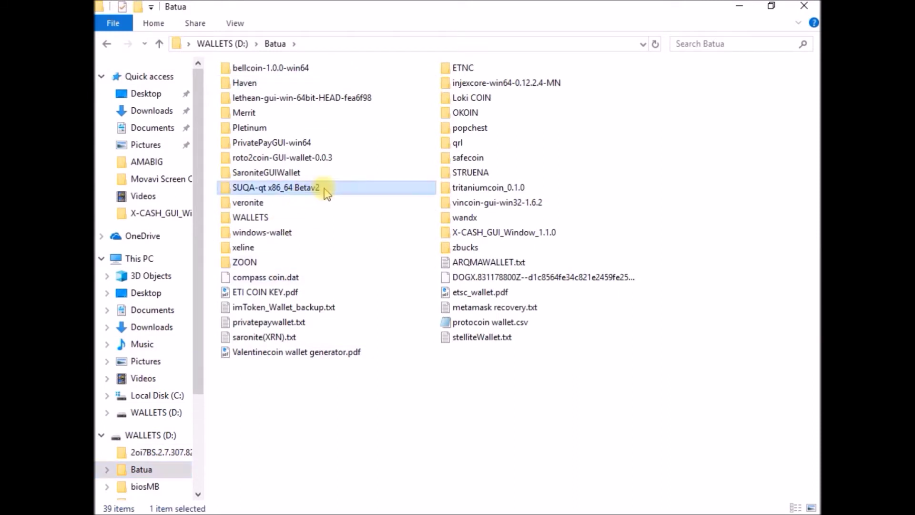
{"action": "double_click", "coordinate": [296, 88]}
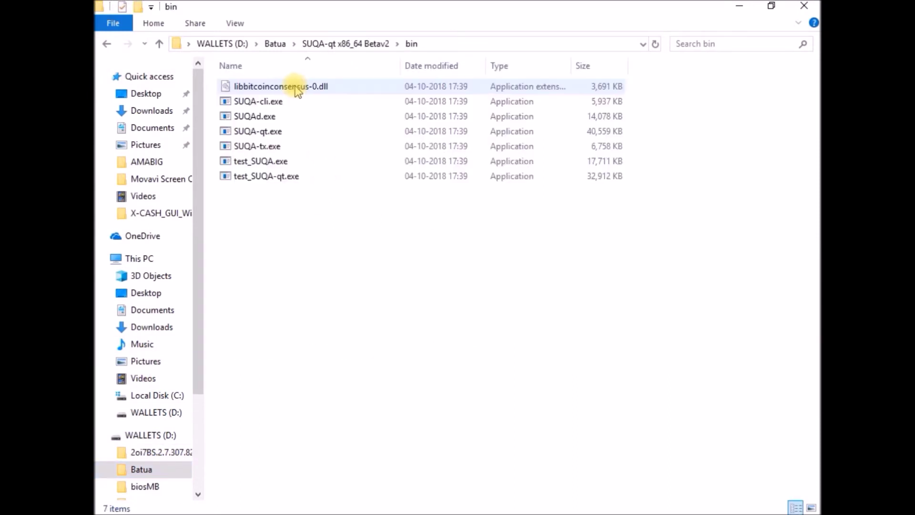
{"action": "left_click", "coordinate": [308, 137]}
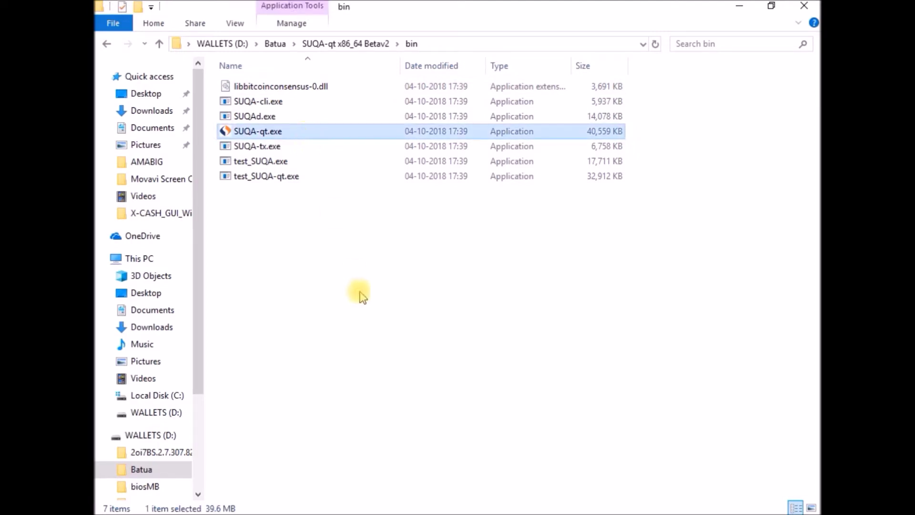
{"action": "double_click", "coordinate": [344, 135]}
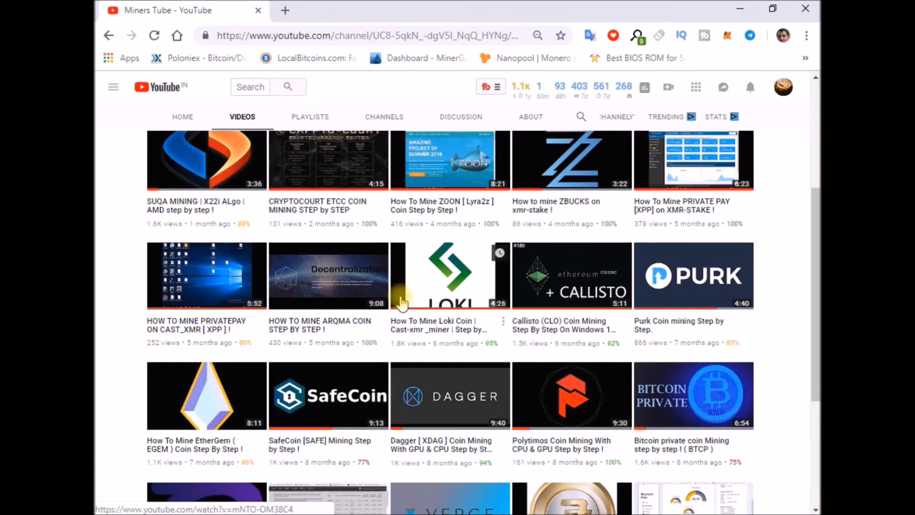
{"action": "scroll", "coordinate": [414, 326], "scroll_direction": "up", "scroll_amount": 3}
{"action": "scroll", "coordinate": [413, 323], "scroll_direction": "down", "scroll_amount": 2}
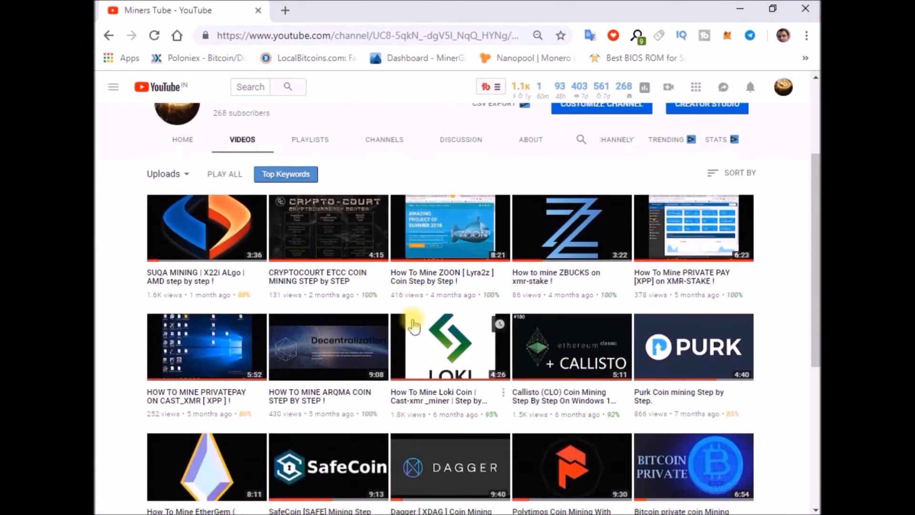
{"action": "scroll", "coordinate": [408, 318], "scroll_direction": "up", "scroll_amount": 1}
{"action": "scroll", "coordinate": [408, 314], "scroll_direction": "up", "scroll_amount": 1}
{"action": "scroll", "coordinate": [400, 311], "scroll_direction": "down", "scroll_amount": 5}
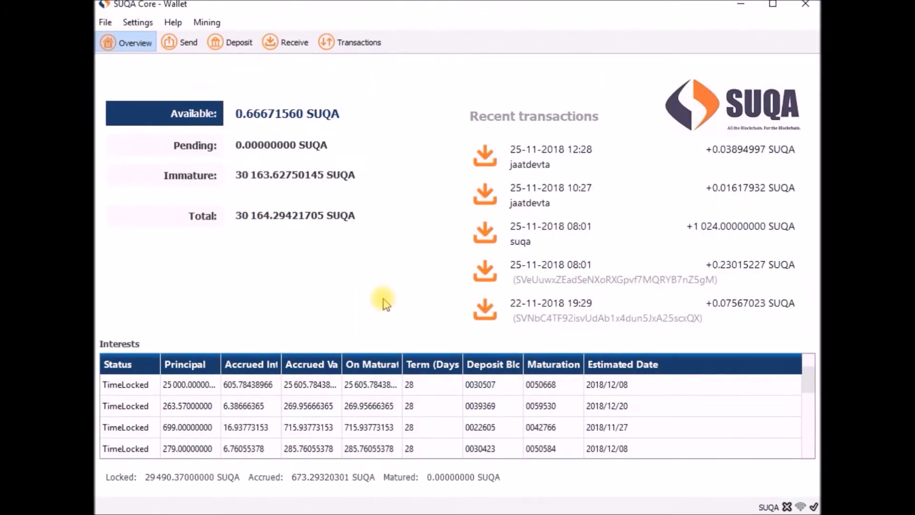
- Run help in the Help > Debug window console to list all RPC commands
{"action": "left_click", "coordinate": [173, 22]}
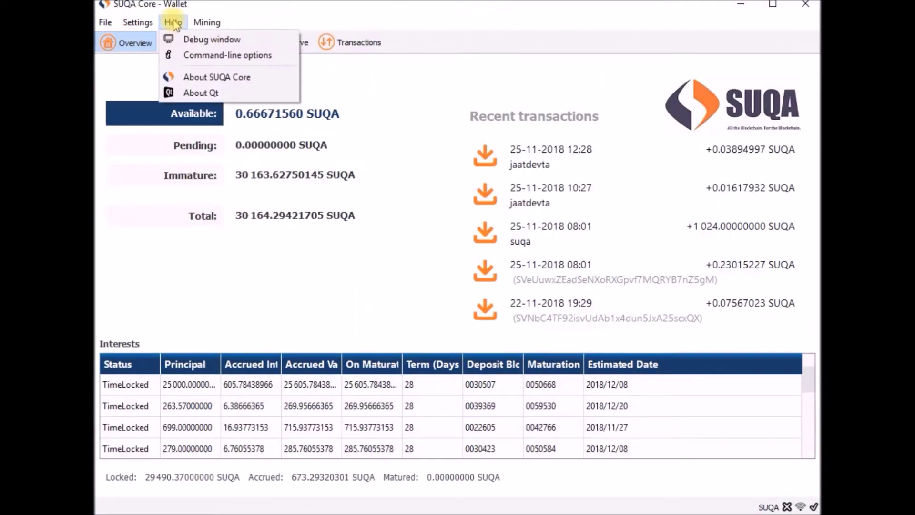
{"action": "left_click", "coordinate": [196, 35]}
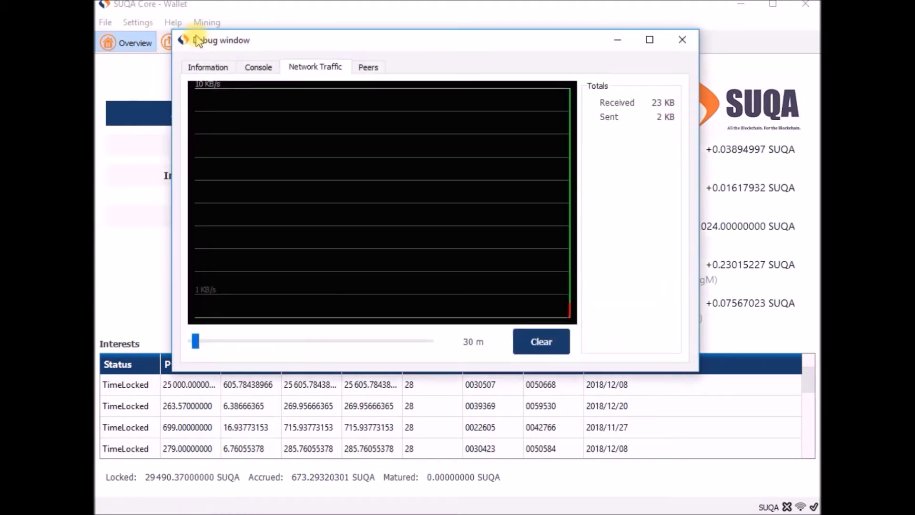
{"action": "left_click", "coordinate": [258, 67]}
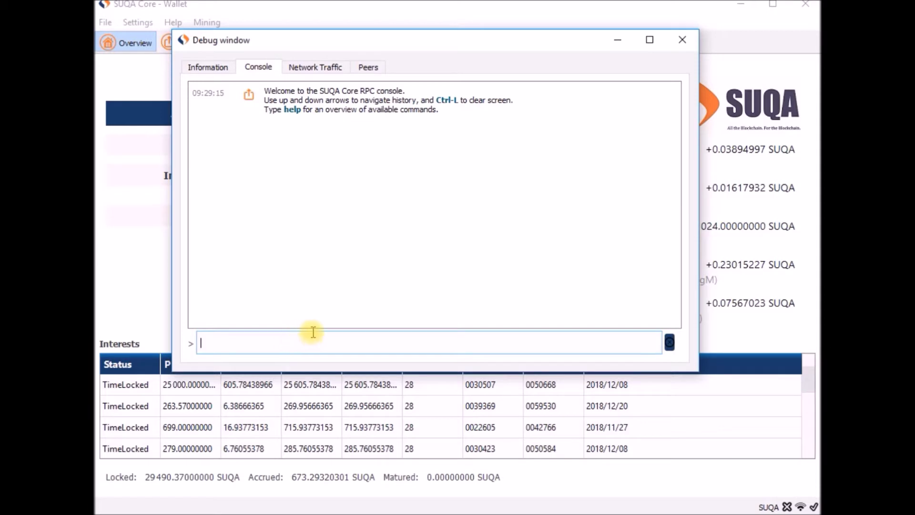
{"action": "type", "text": "help"}
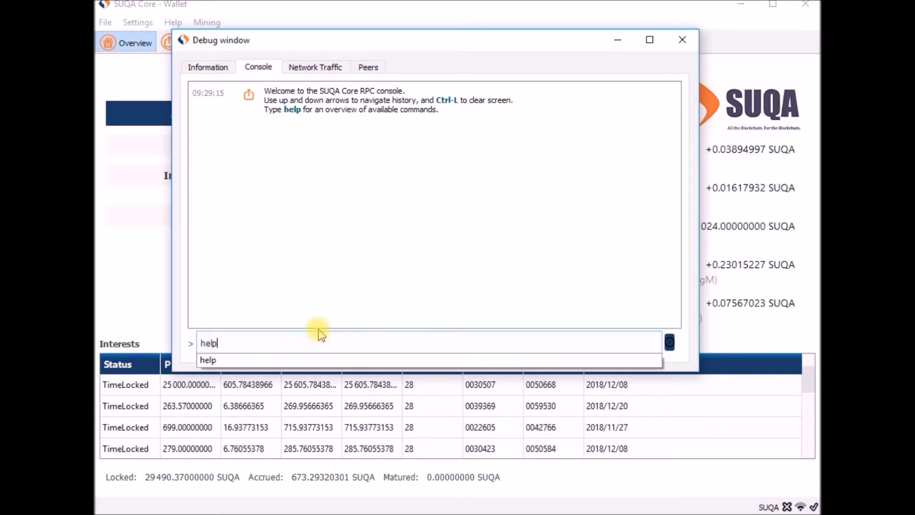
{"action": "key", "text": "Return"}
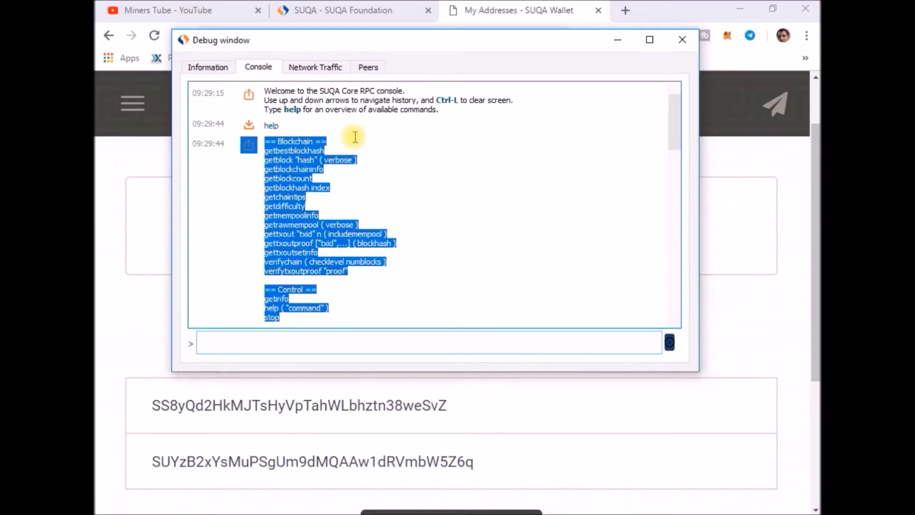
{"action": "left_click", "coordinate": [391, 300]}
{"action": "left_click_drag", "start_coordinate": [270, 289], "coordinate": [336, 290]}
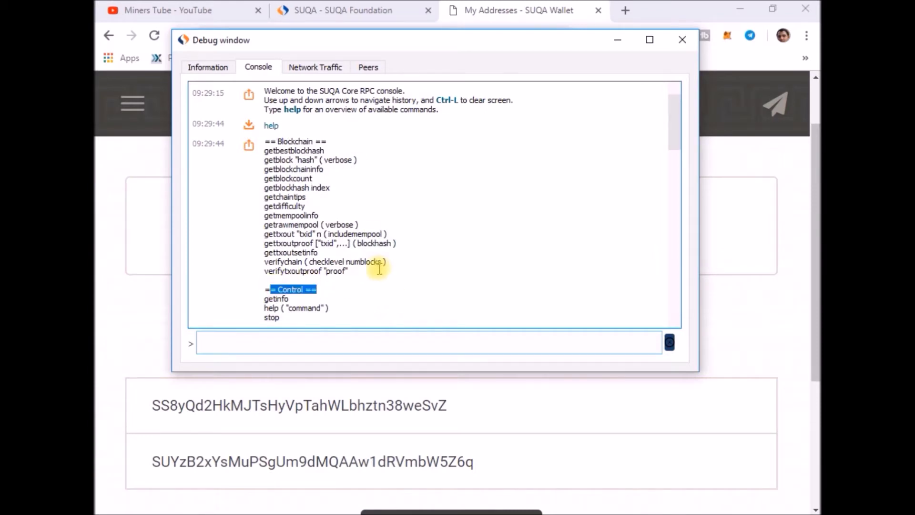
{"action": "scroll", "coordinate": [378, 264], "scroll_direction": "down", "scroll_amount": 2}
{"action": "scroll", "coordinate": [377, 270], "scroll_direction": "down", "scroll_amount": 2}
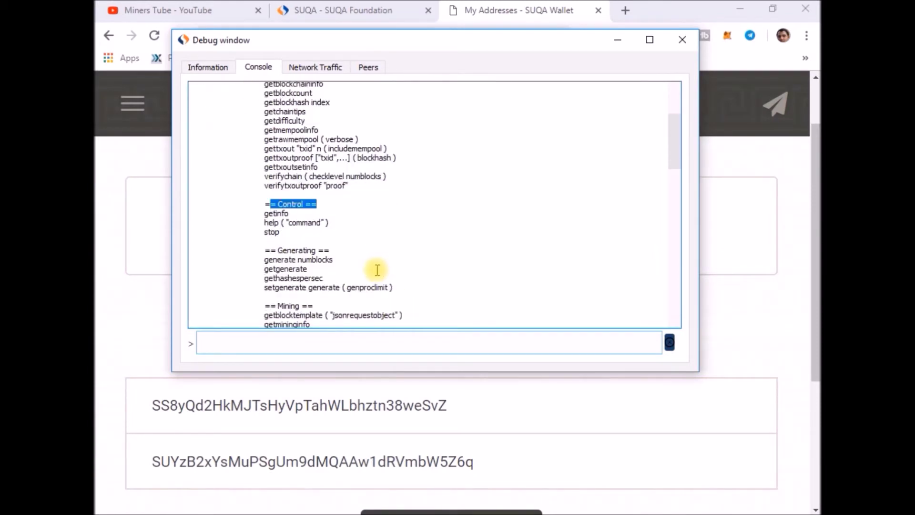
{"action": "scroll", "coordinate": [378, 269], "scroll_direction": "down", "scroll_amount": 6}
{"action": "scroll", "coordinate": [403, 266], "scroll_direction": "down", "scroll_amount": 4}
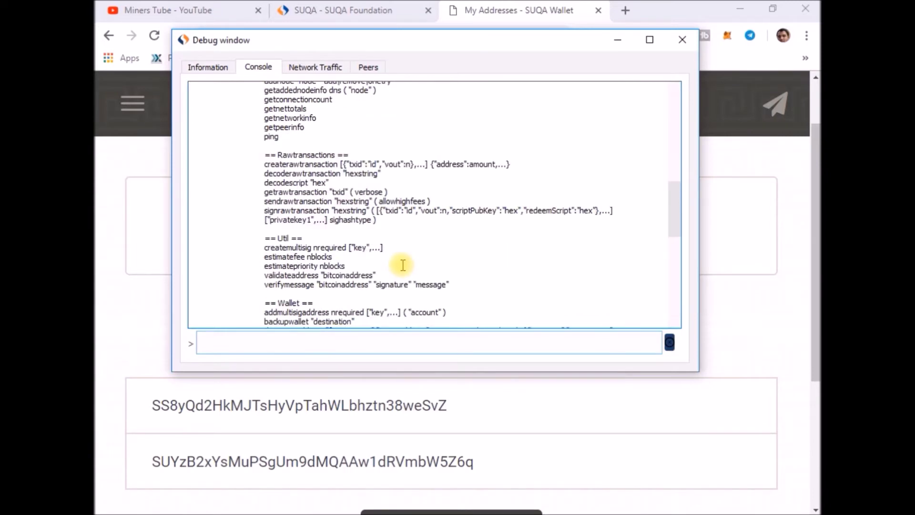
{"action": "scroll", "coordinate": [402, 265], "scroll_direction": "down", "scroll_amount": 8}
{"action": "scroll", "coordinate": [402, 265], "scroll_direction": "down", "scroll_amount": 2}
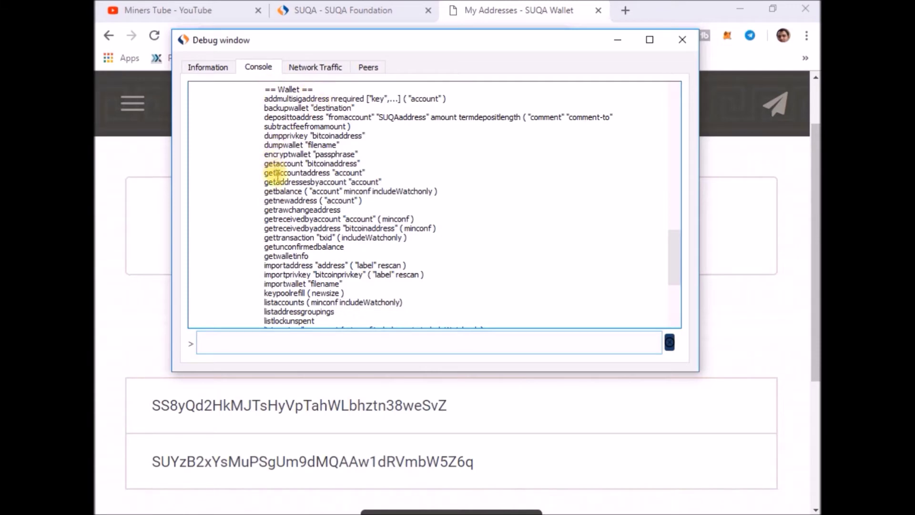
{"action": "scroll", "coordinate": [275, 215], "scroll_direction": "down", "scroll_amount": 2}
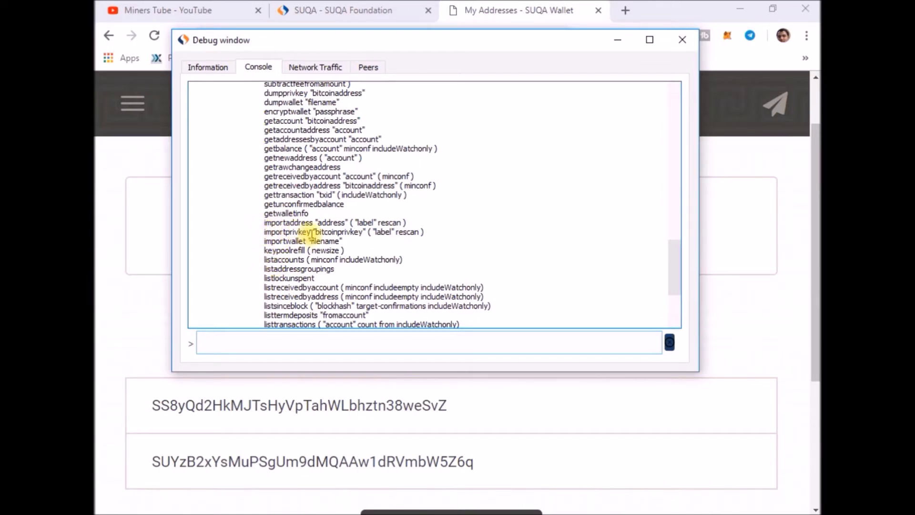
- Enter importprivkey in the console via autocomplete and minimize the Debug window
{"action": "left_click", "coordinate": [288, 348]}
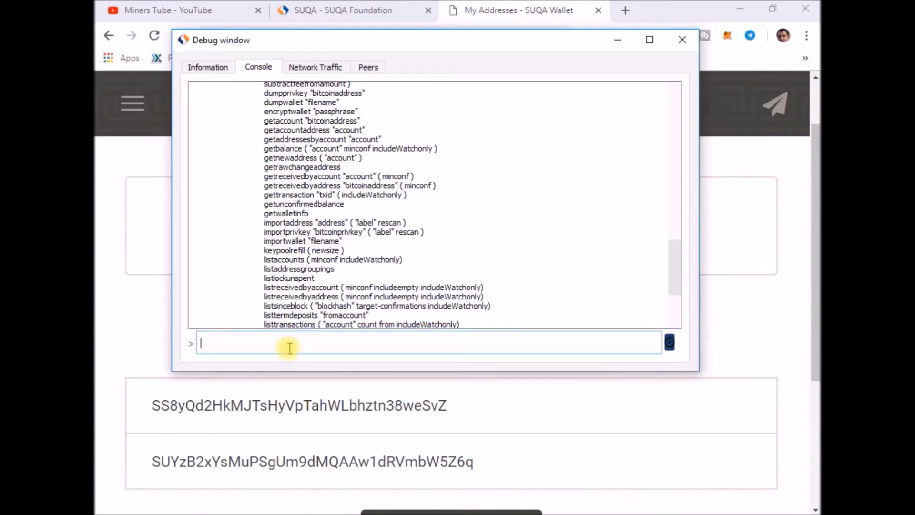
{"action": "type", "text": "imp"}
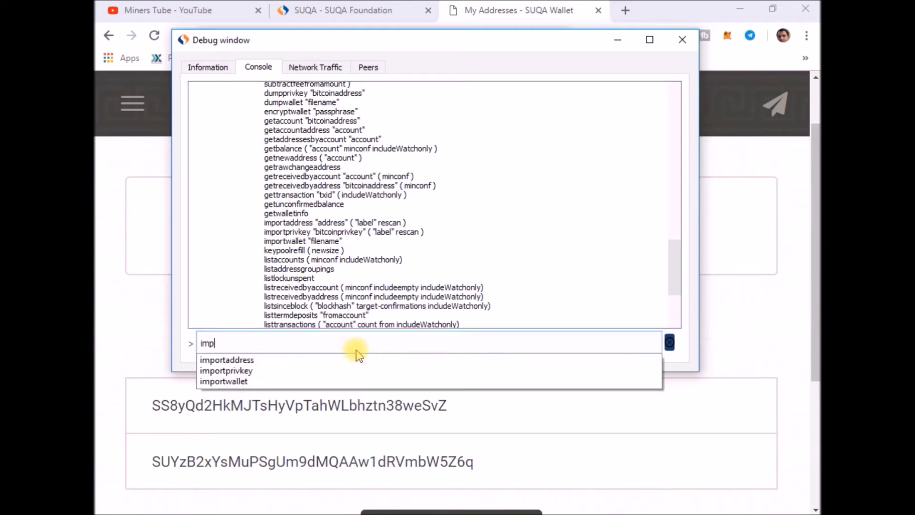
{"action": "left_click", "coordinate": [274, 372]}
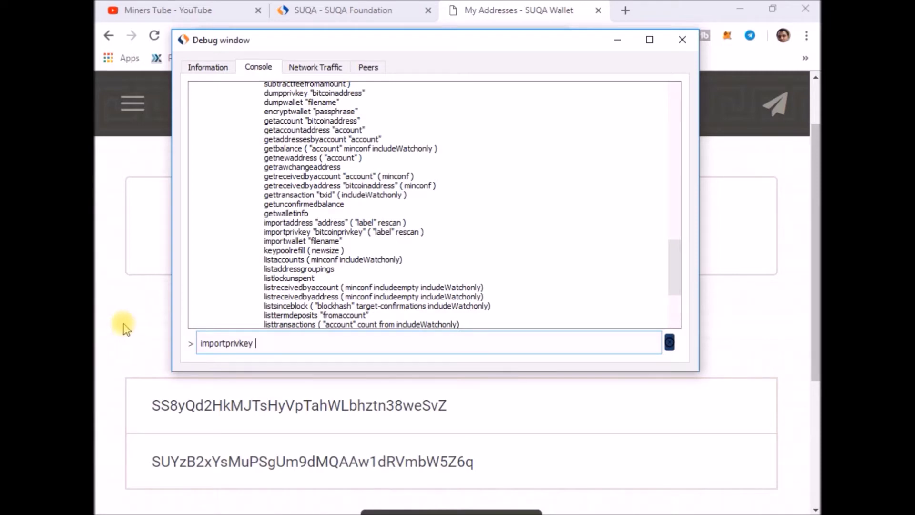
{"action": "left_click", "coordinate": [618, 42]}
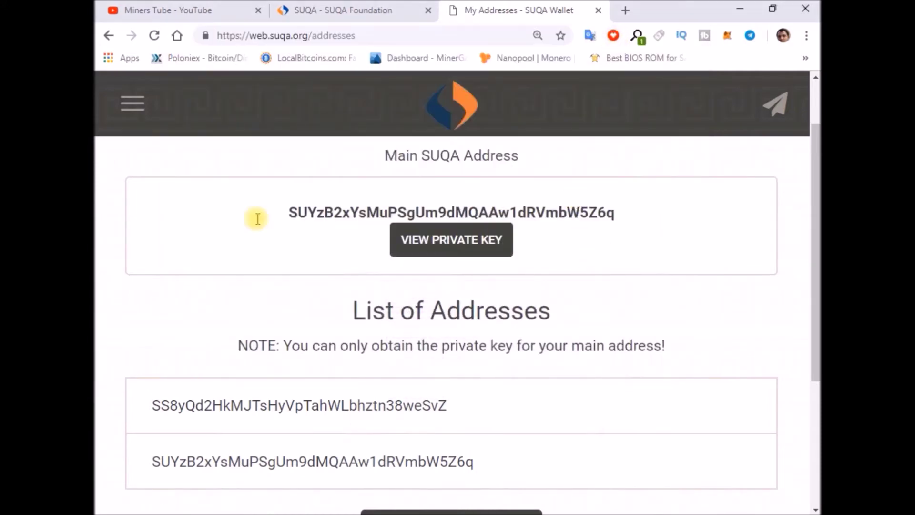
- Reveal and copy the web wallet's main-address private key, then return to the console
{"action": "left_click", "coordinate": [460, 238]}
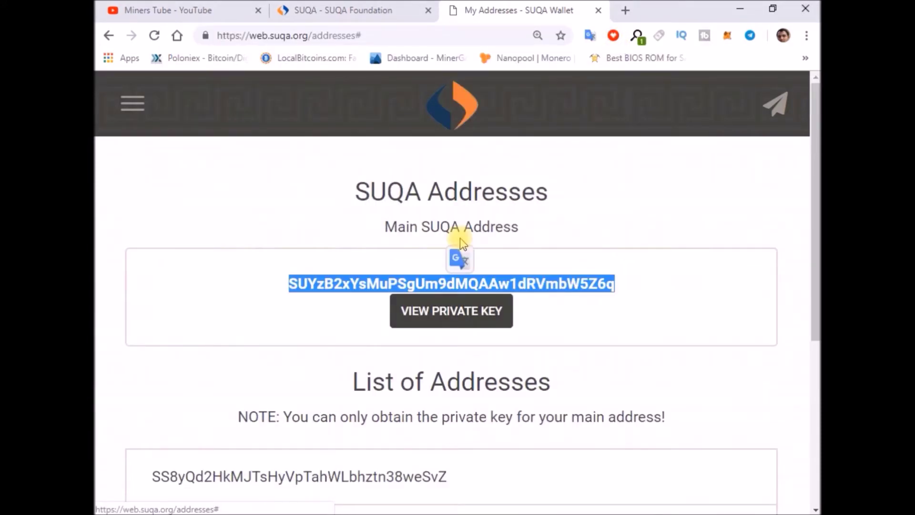
{"action": "left_click", "coordinate": [472, 308]}
{"action": "scroll", "coordinate": [548, 296], "scroll_direction": "down", "scroll_amount": 2}
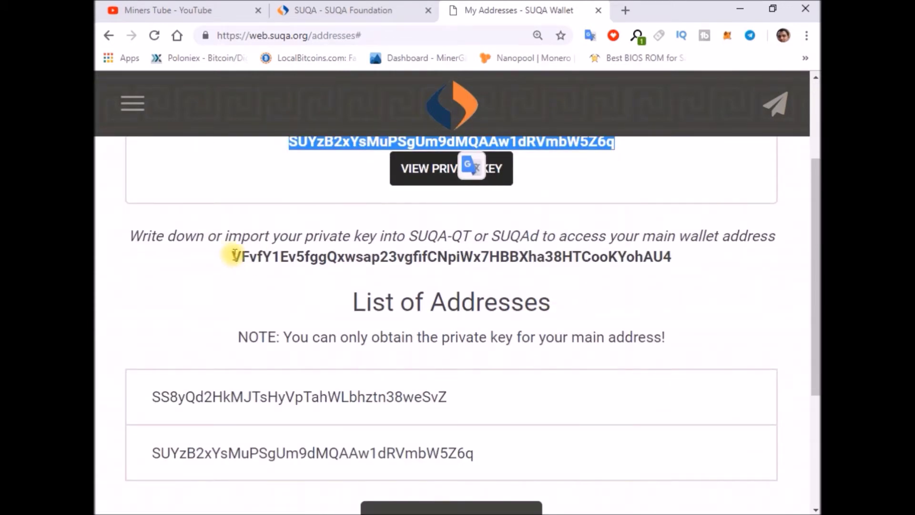
{"action": "left_click_drag", "start_coordinate": [234, 256], "coordinate": [666, 257]}
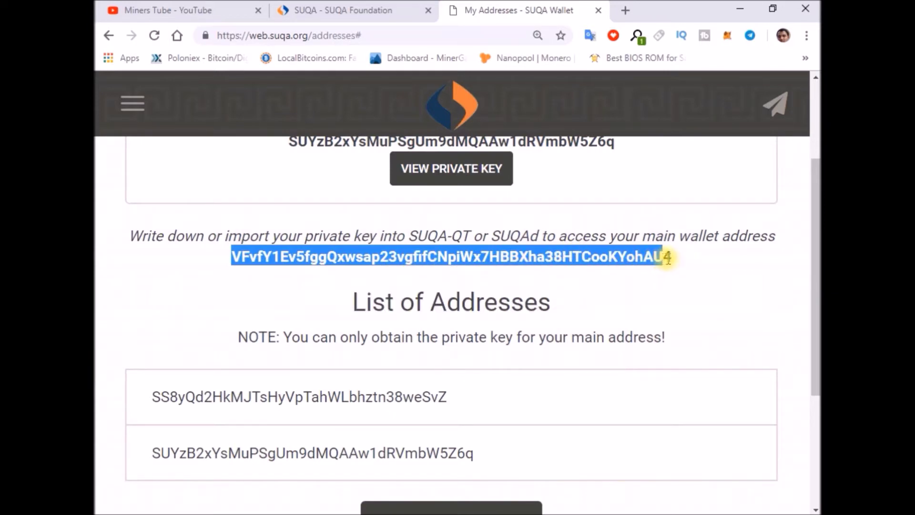
{"action": "left_click_drag", "start_coordinate": [668, 257], "coordinate": [673, 255]}
{"action": "right_click", "coordinate": [653, 255]}
{"action": "left_click", "coordinate": [618, 264]}
{"action": "left_click", "coordinate": [555, 461]}
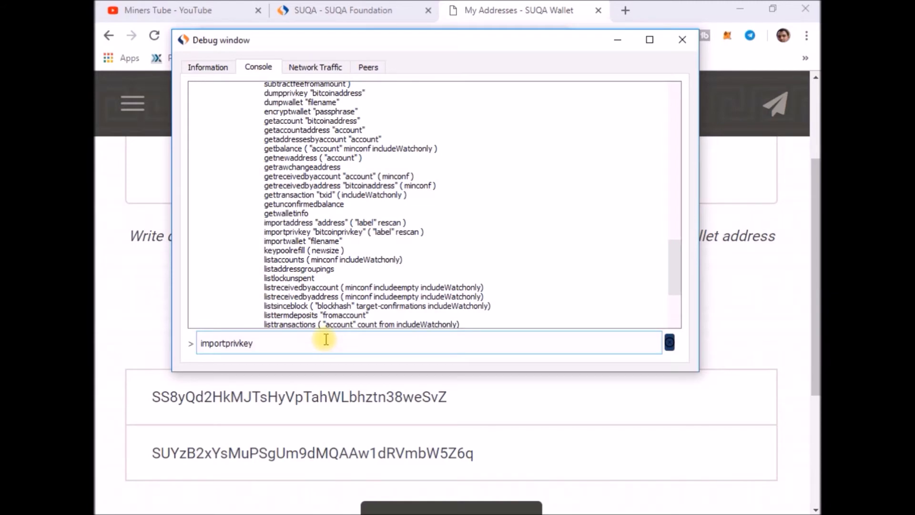
- Import the pasted private key with importprivkey and show File > Receiving addresses
{"action": "key", "text": "ctrl+v"}
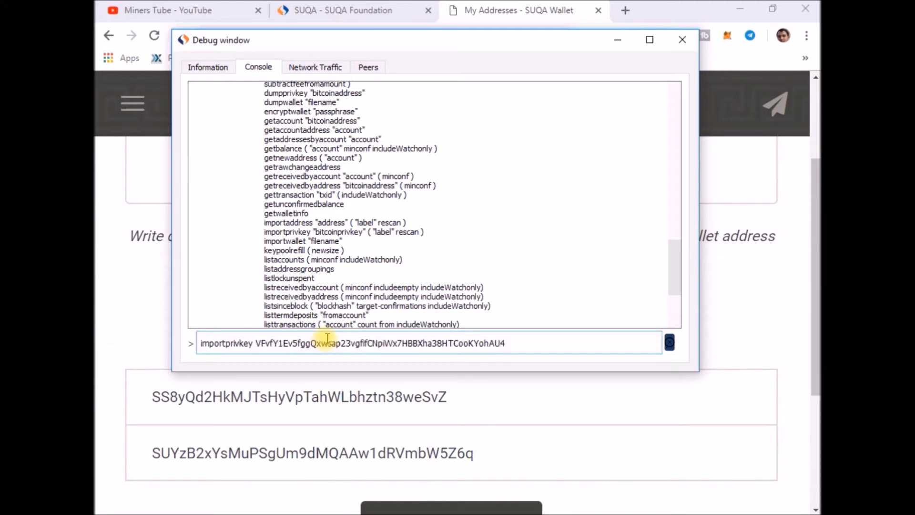
{"action": "key", "text": "Return"}
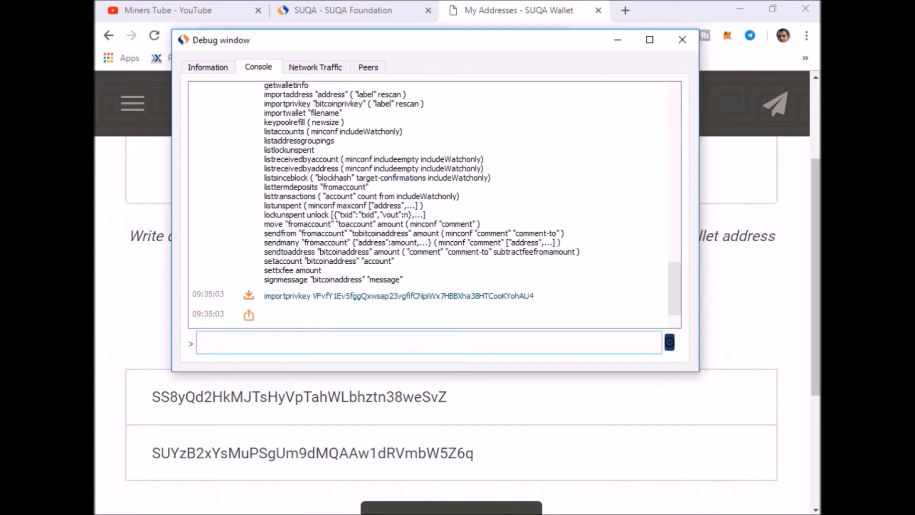
{"action": "left_click", "coordinate": [458, 457]}
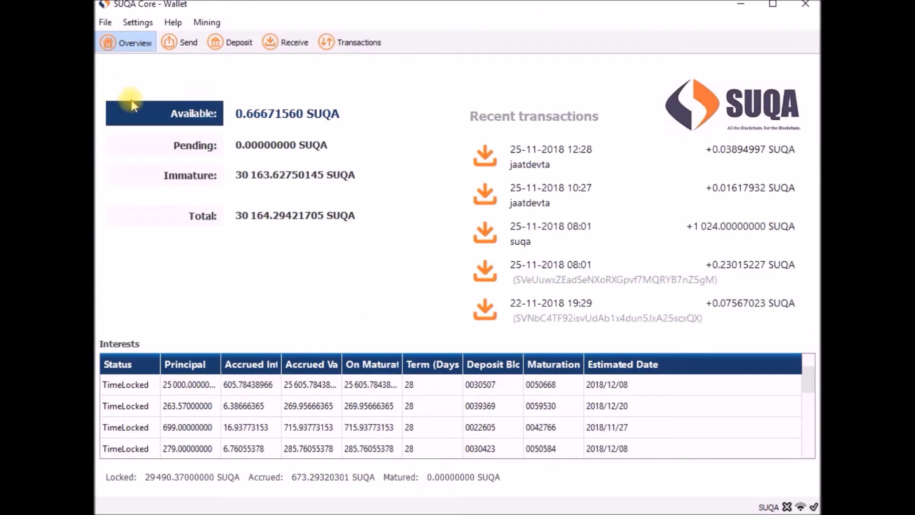
{"action": "left_click", "coordinate": [106, 23]}
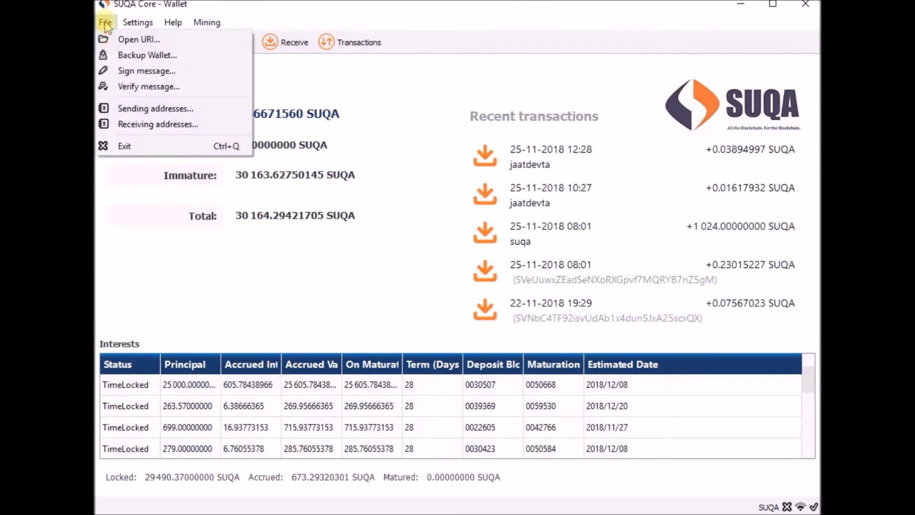
{"action": "left_click", "coordinate": [129, 123]}
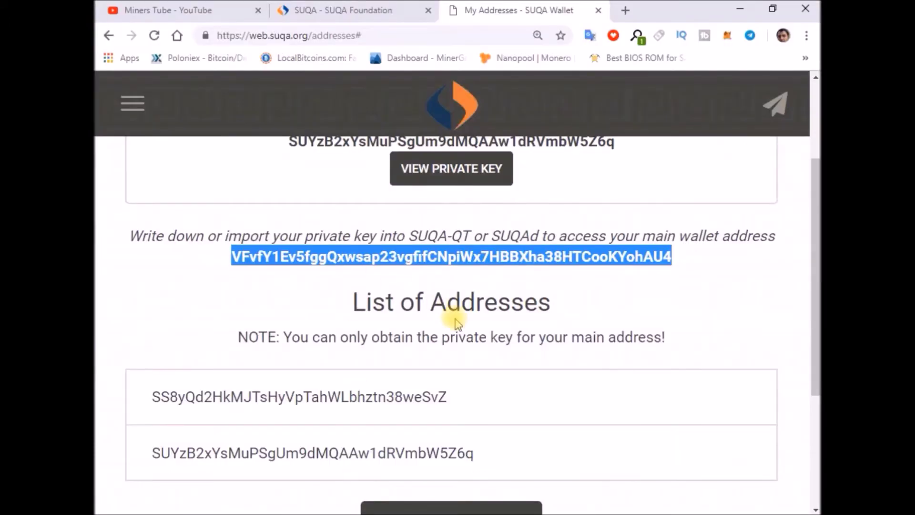
{"action": "scroll", "coordinate": [453, 318], "scroll_direction": "up", "scroll_amount": 2}
{"action": "left_click_drag", "start_coordinate": [289, 283], "coordinate": [342, 285]}
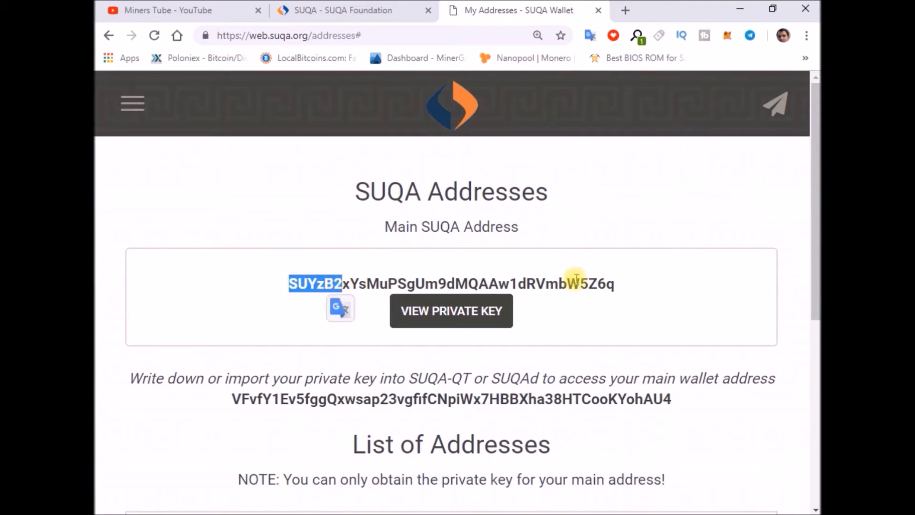
{"action": "left_click_drag", "start_coordinate": [580, 284], "coordinate": [613, 283]}
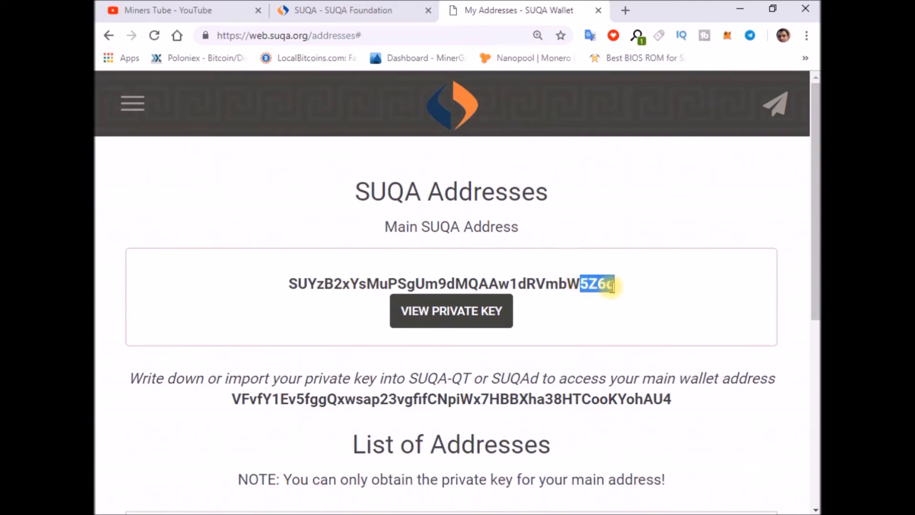
{"action": "mouse_move", "coordinate": [505, 509]}
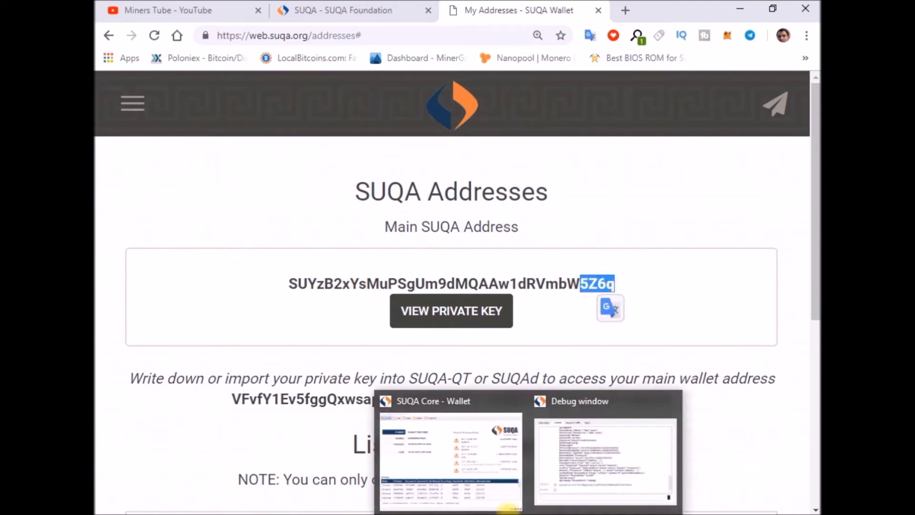
{"action": "left_click", "coordinate": [465, 461]}
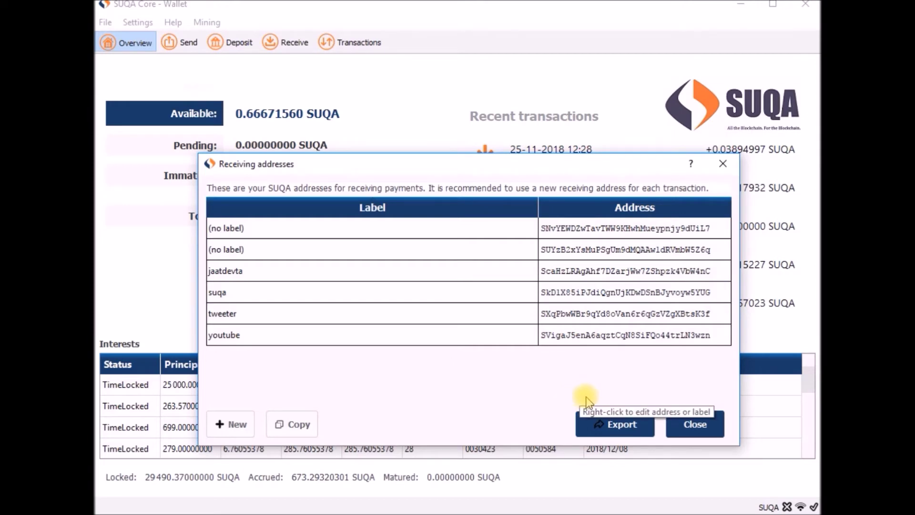
- Reopen Receiving addresses, copy the 'suqa' address, and close the list
{"action": "left_click", "coordinate": [678, 423]}
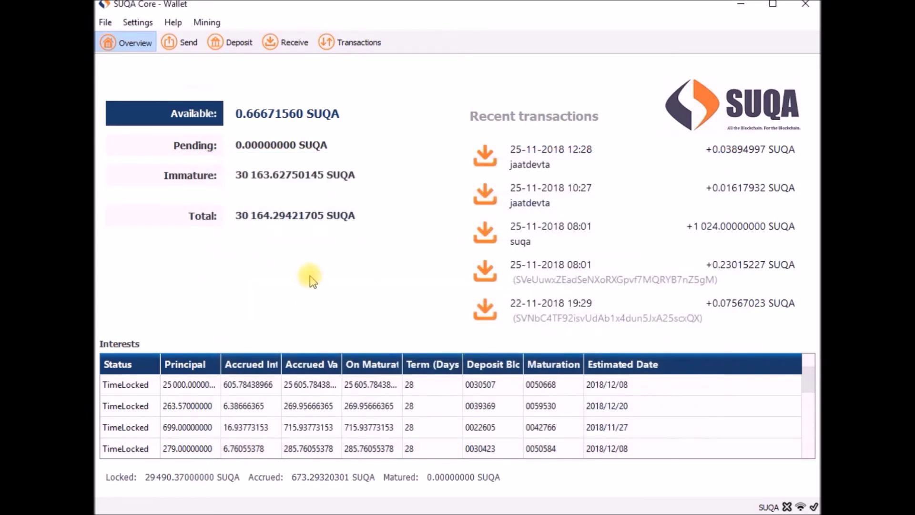
{"action": "left_click", "coordinate": [105, 24]}
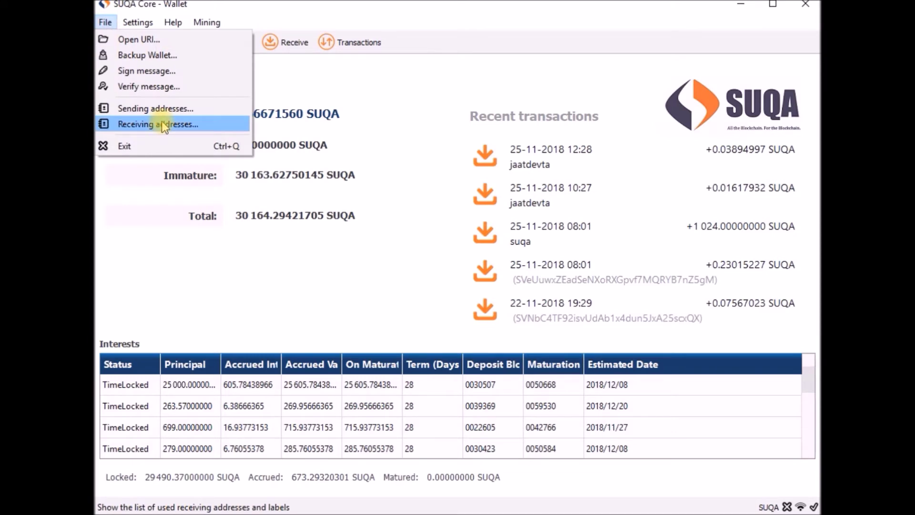
{"action": "left_click", "coordinate": [162, 127]}
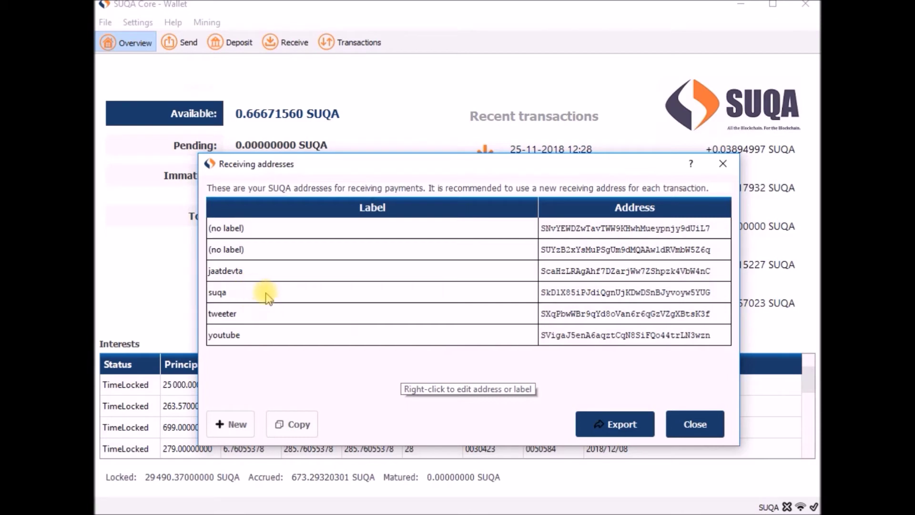
{"action": "left_click", "coordinate": [577, 293]}
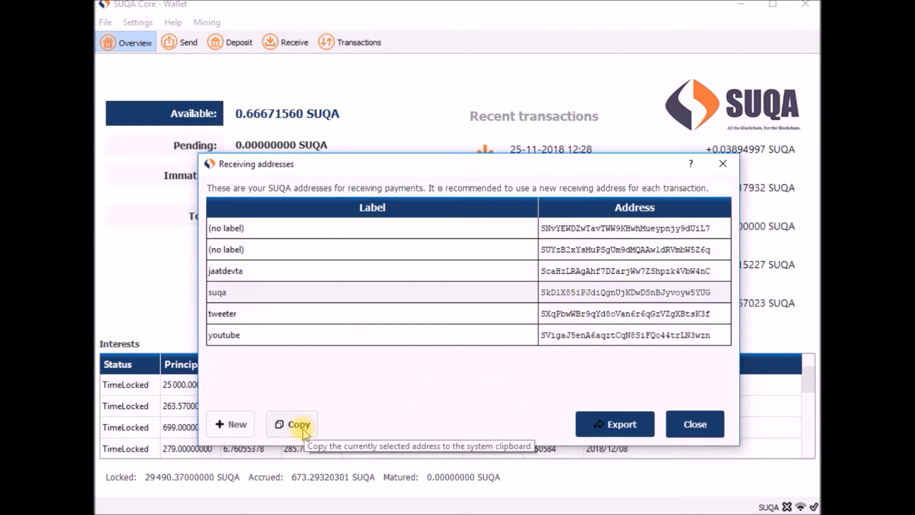
{"action": "left_click", "coordinate": [299, 425]}
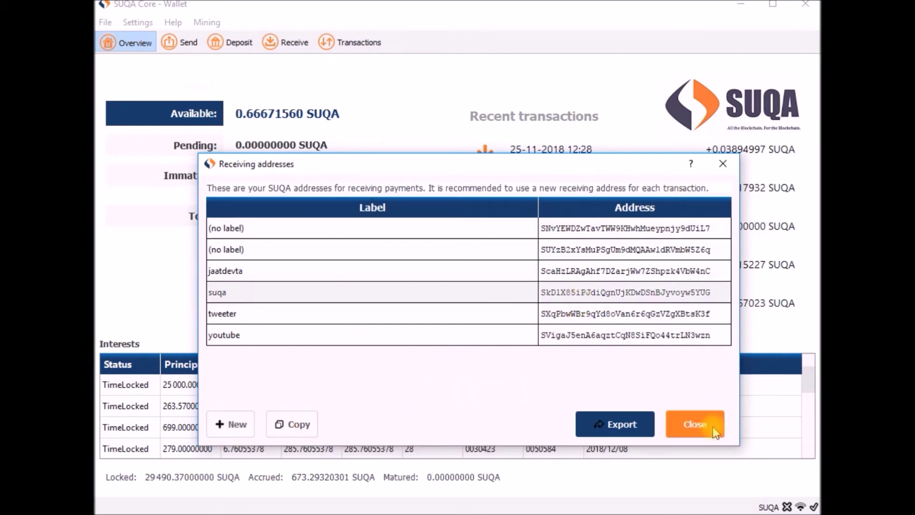
{"action": "left_click", "coordinate": [692, 424]}
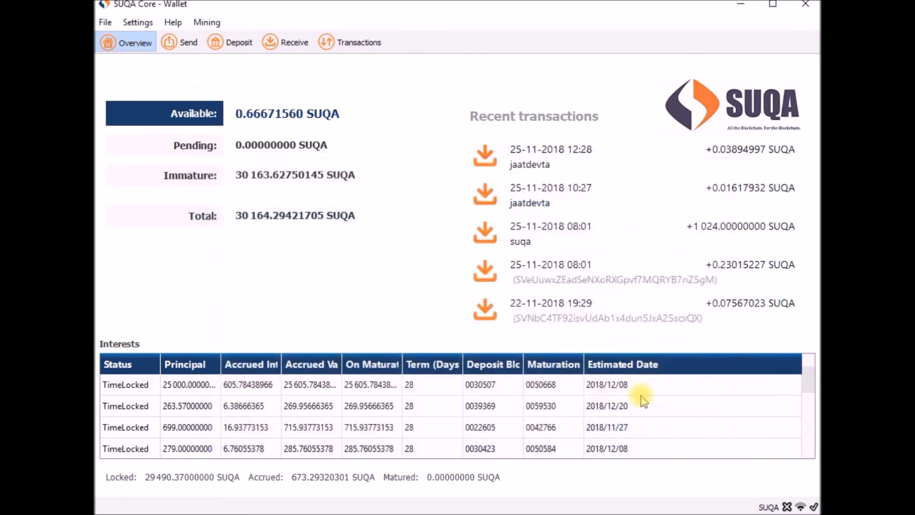
- Fill the Deposit page with the pasted suqa address and 0.6 SUQA
{"action": "left_click", "coordinate": [238, 44]}
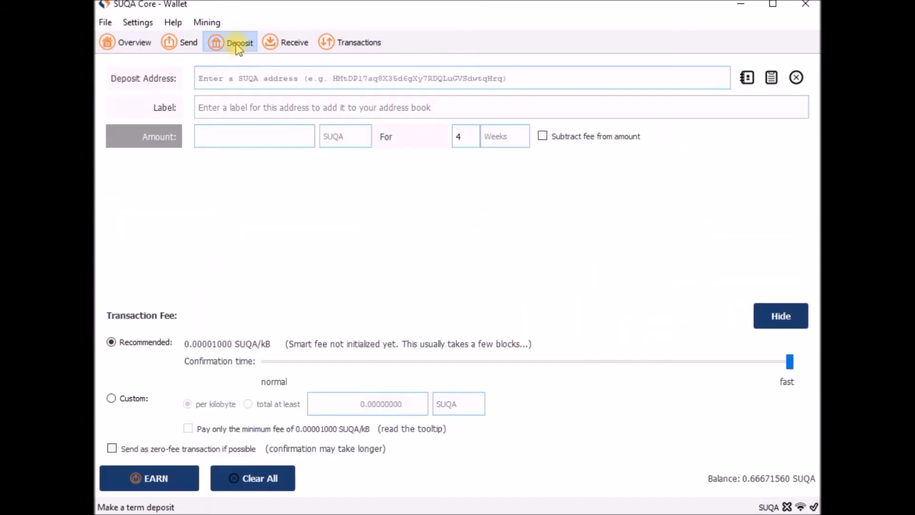
{"action": "right_click", "coordinate": [261, 76]}
{"action": "left_click", "coordinate": [306, 152]}
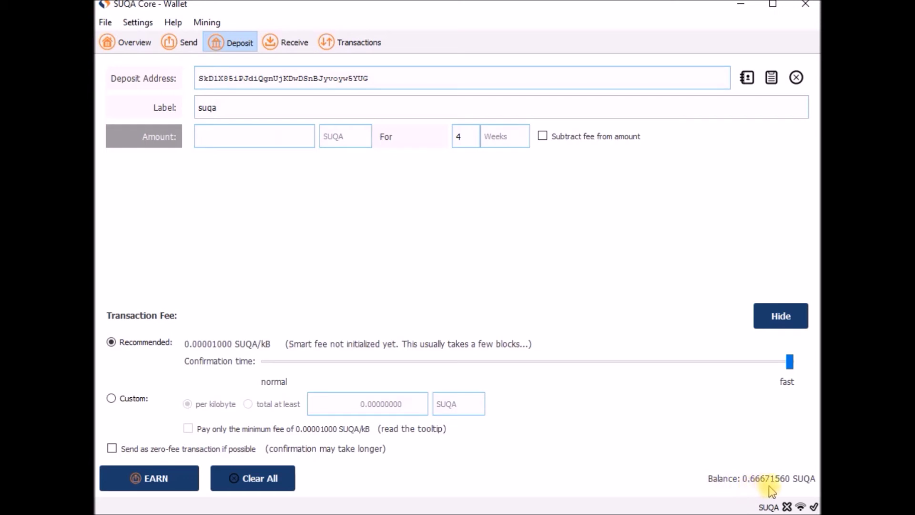
{"action": "type", "text": "0.6"}
{"action": "left_click", "coordinate": [501, 143]}
- Submit a 5-day term deposit, accept the terms, then cancel the send confirmation
{"action": "left_click", "coordinate": [506, 164]}
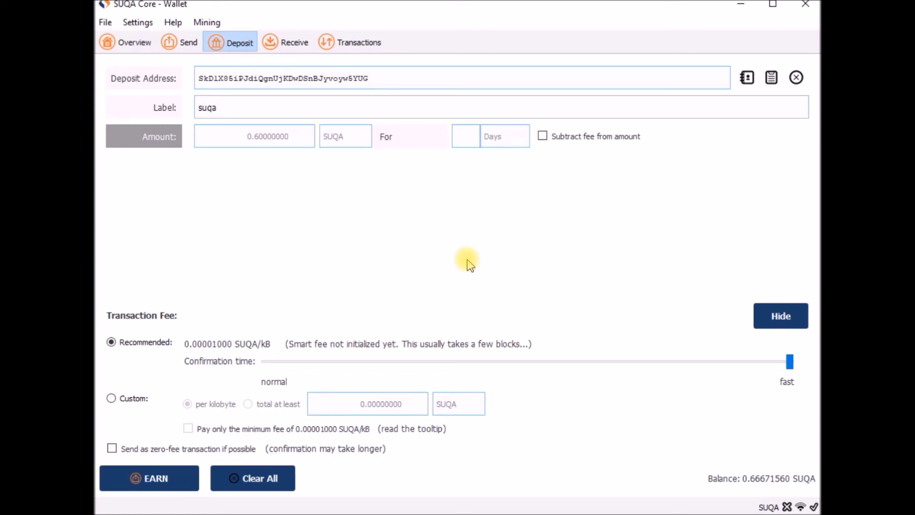
{"action": "type", "text": "5"}
{"action": "left_click", "coordinate": [140, 475]}
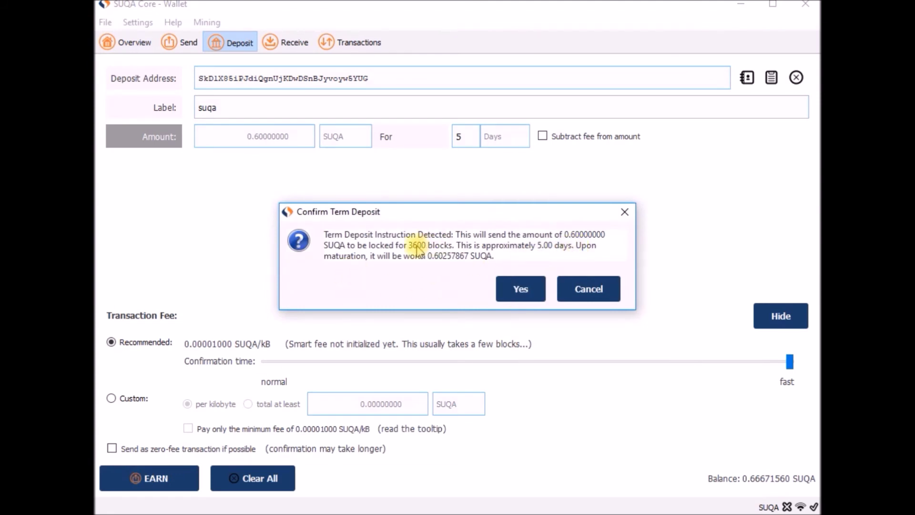
{"action": "left_click", "coordinate": [522, 288]}
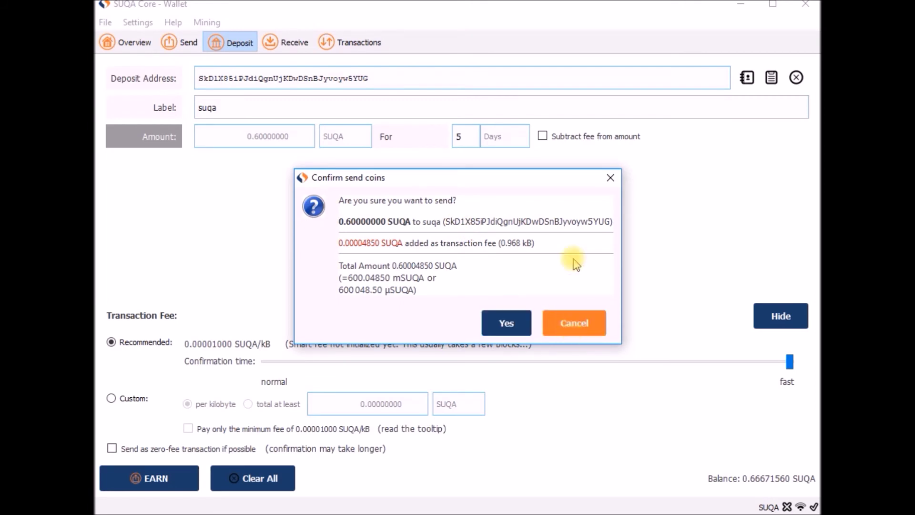
{"action": "left_click", "coordinate": [610, 177]}
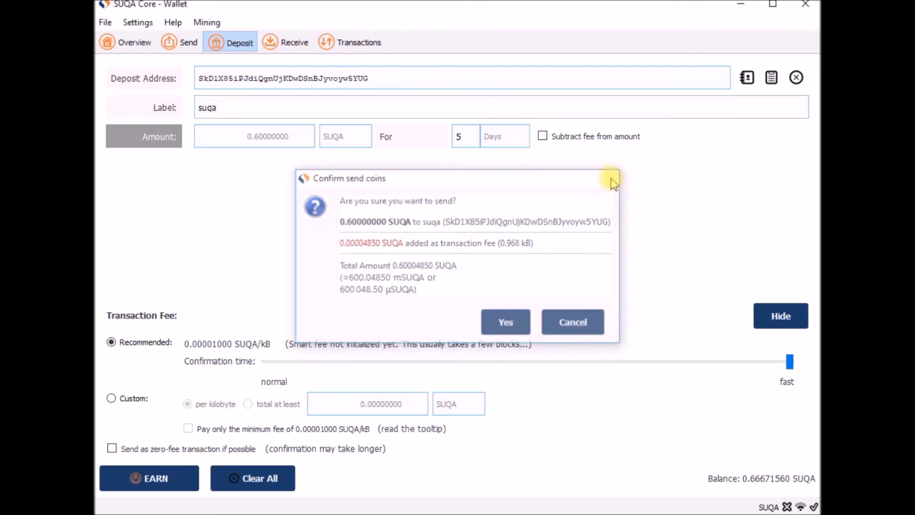
- Change the term to 1 week and send the 0.6 SUQA deposit, confirming both prompts
{"action": "left_click", "coordinate": [509, 140]}
{"action": "left_click", "coordinate": [513, 155]}
{"action": "left_click", "coordinate": [464, 135]}
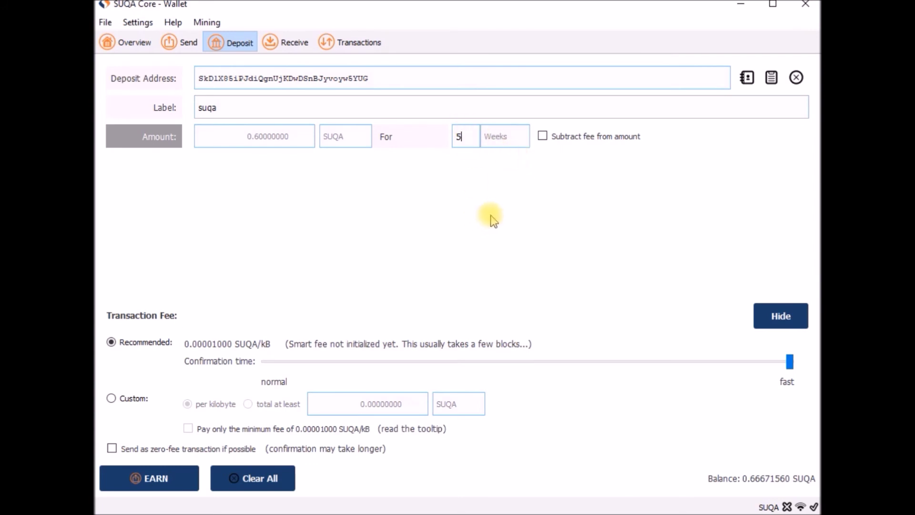
{"action": "key", "text": "BackSpace"}
{"action": "type", "text": "4"}
{"action": "key", "text": "BackSpace"}
{"action": "type", "text": "1"}
{"action": "left_click", "coordinate": [182, 479]}
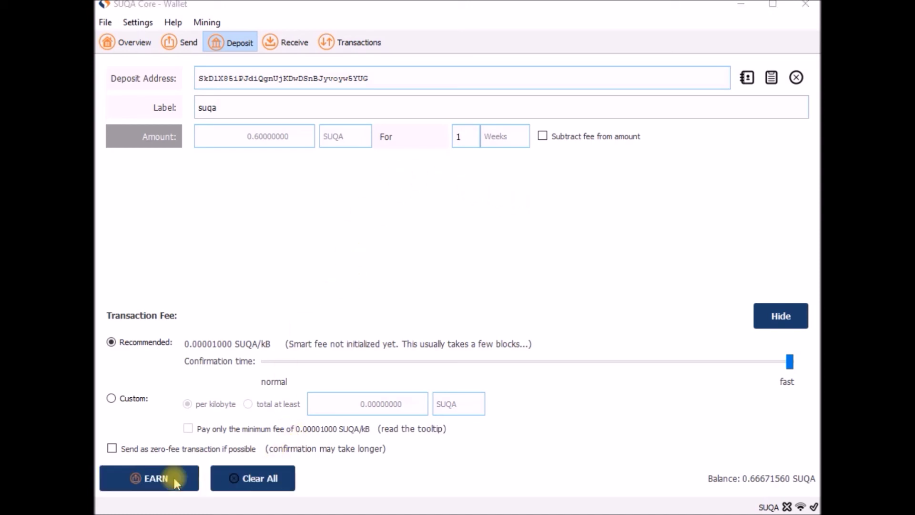
{"action": "left_click", "coordinate": [527, 289]}
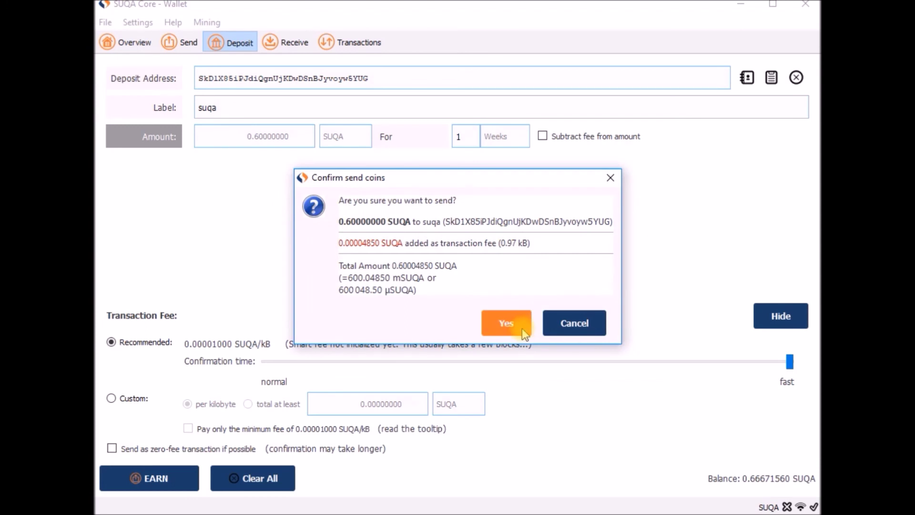
{"action": "left_click", "coordinate": [495, 322]}
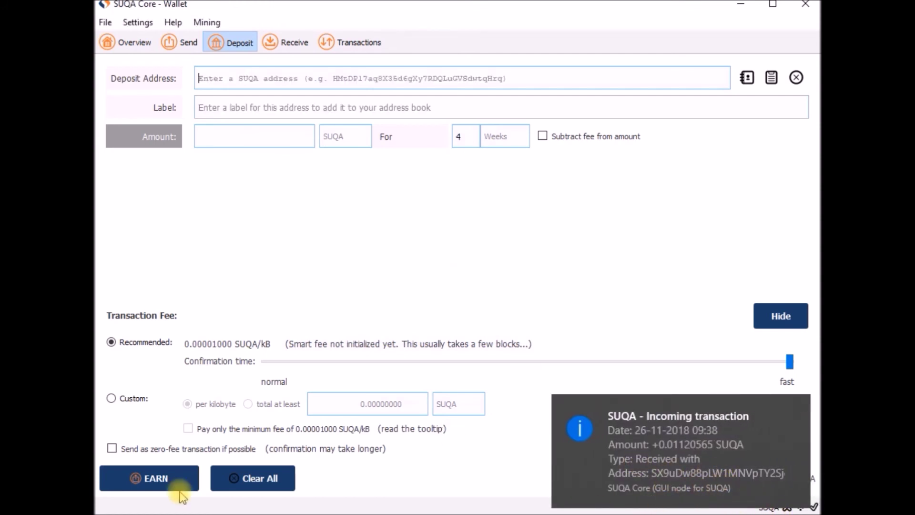
- Return to Overview and dismiss the notification to see the 7-day 0.6 SUQA deposit in Interests
{"action": "left_click", "coordinate": [131, 45]}
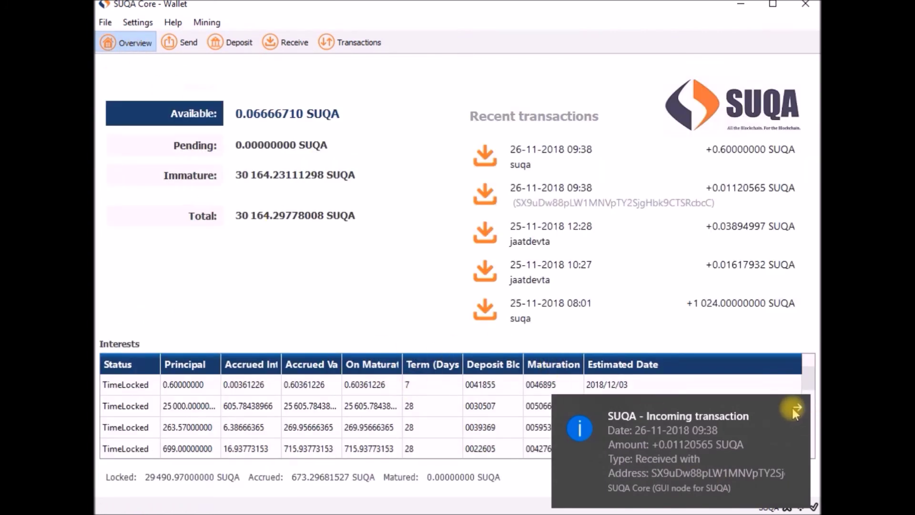
{"action": "left_click", "coordinate": [796, 407]}
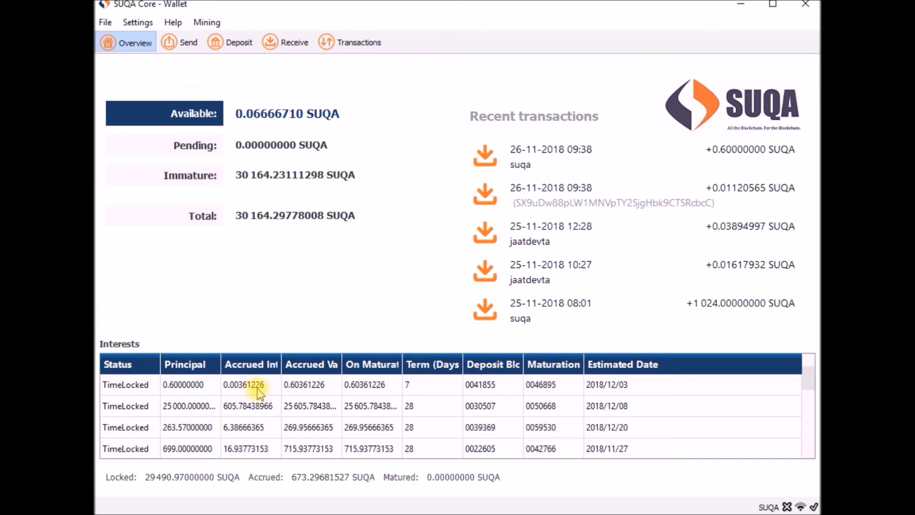
{"action": "scroll", "coordinate": [245, 426], "scroll_direction": "down", "scroll_amount": 5}
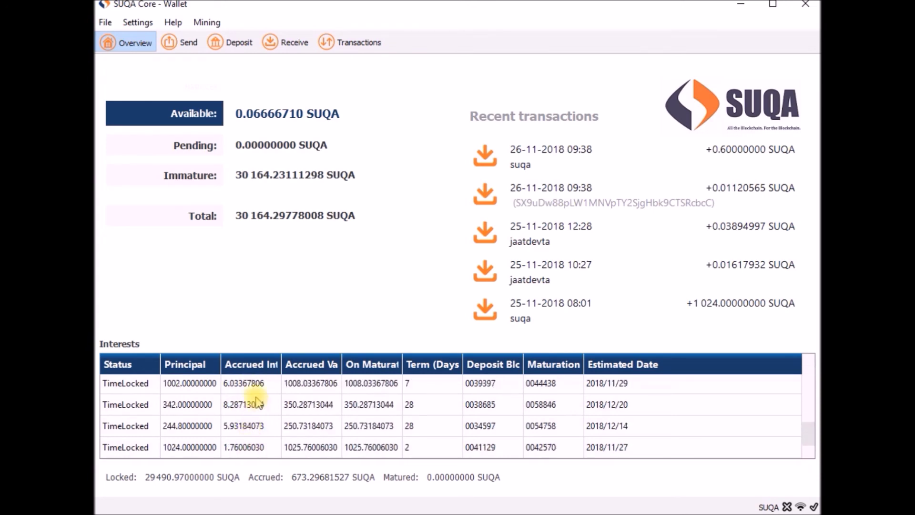
{"action": "scroll", "coordinate": [250, 417], "scroll_direction": "up", "scroll_amount": 2}
{"action": "scroll", "coordinate": [251, 418], "scroll_direction": "up", "scroll_amount": 1}
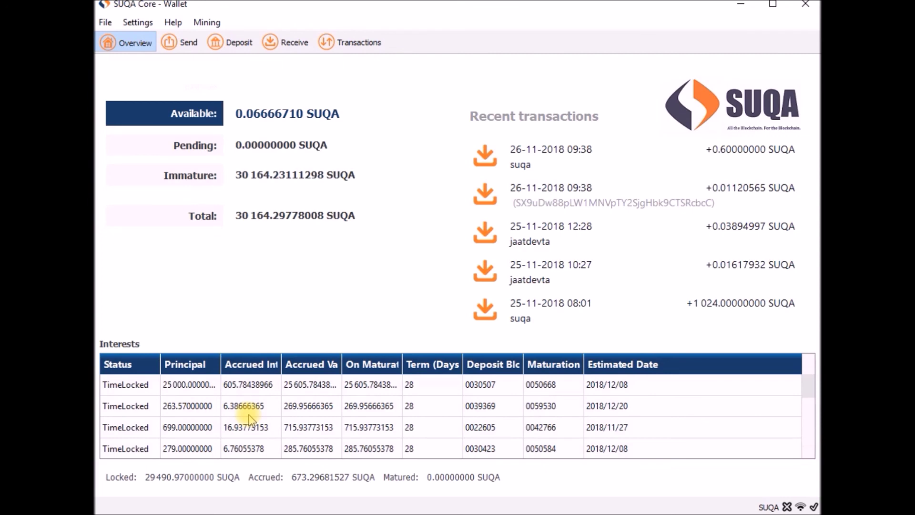
{"action": "scroll", "coordinate": [250, 419], "scroll_direction": "down", "scroll_amount": 1}
{"action": "scroll", "coordinate": [250, 419], "scroll_direction": "down", "scroll_amount": 1}
{"action": "scroll", "coordinate": [250, 419], "scroll_direction": "up", "scroll_amount": 1}
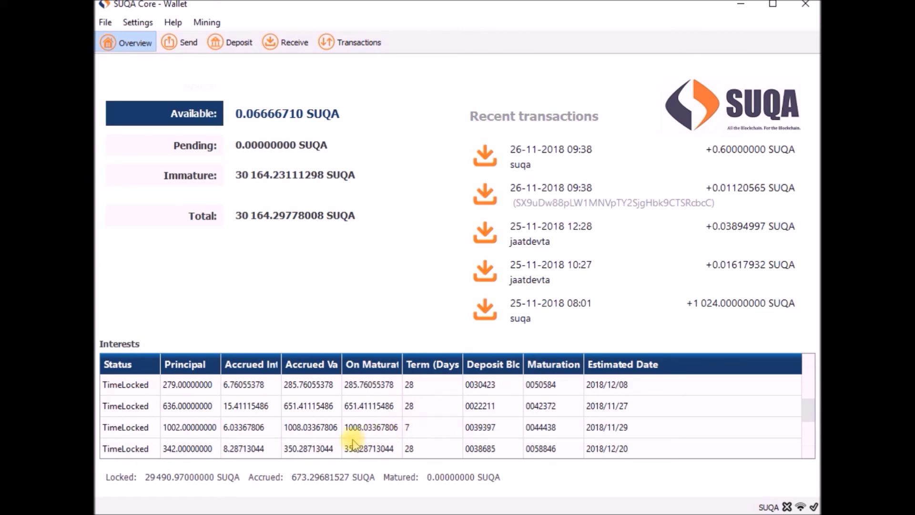
{"action": "scroll", "coordinate": [296, 436], "scroll_direction": "up", "scroll_amount": 1}
{"action": "scroll", "coordinate": [293, 440], "scroll_direction": "up", "scroll_amount": 1}
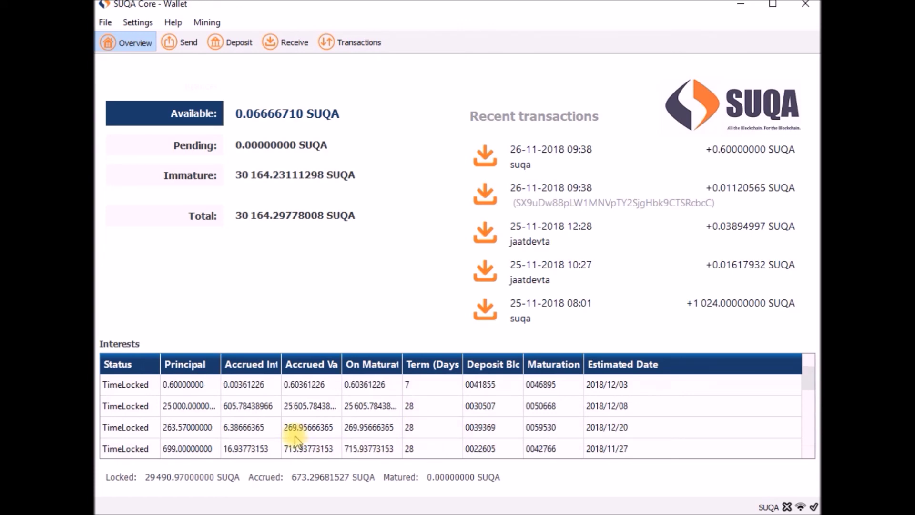